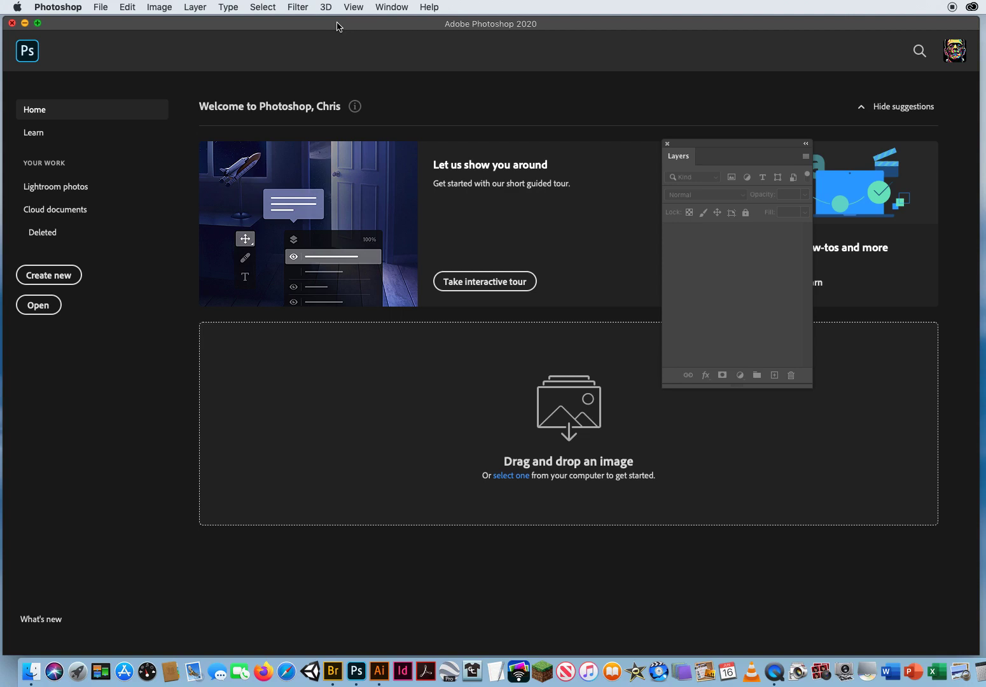
# Open 3 ShadowHighlights.jpg from the 6 Color Enhance Ex folder.
pyautogui.click(100, 7)
pyautogui.click(105, 33)
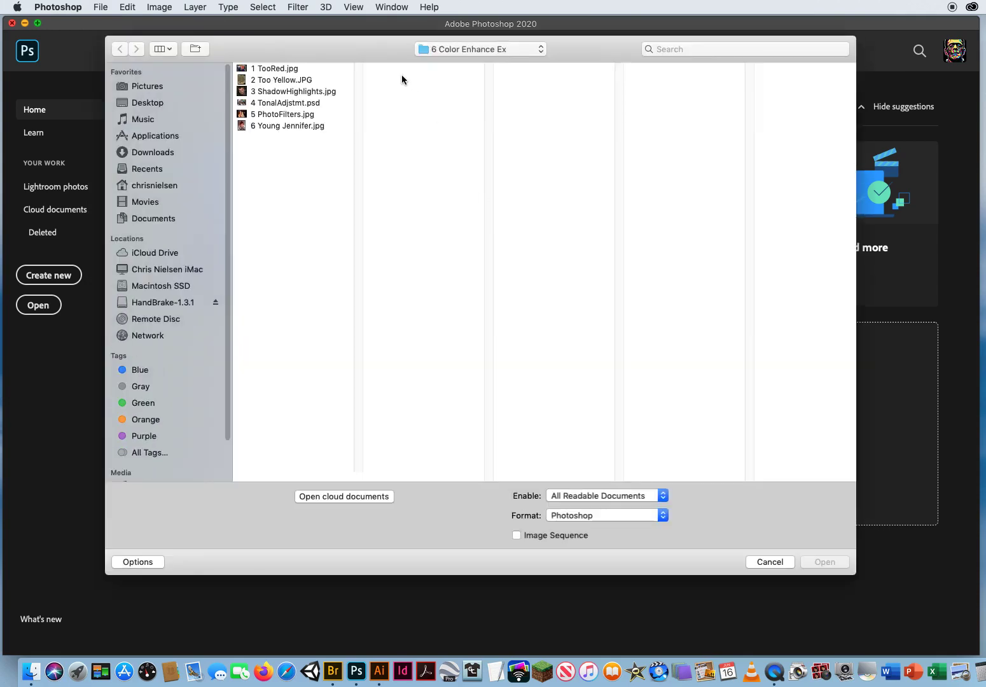
pyautogui.click(287, 93)
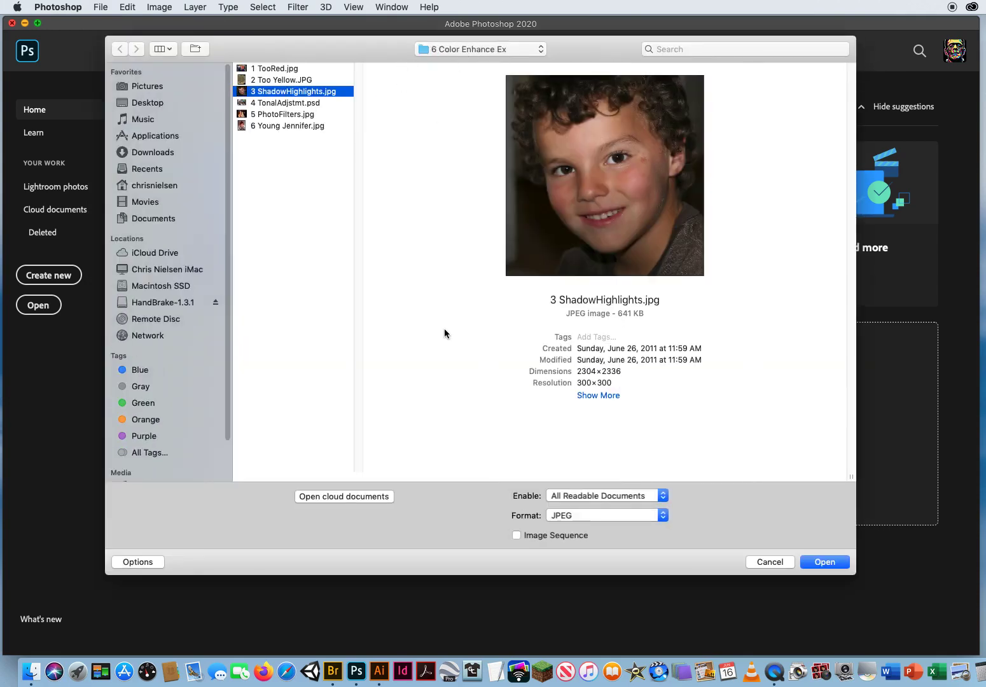
pyautogui.click(824, 563)
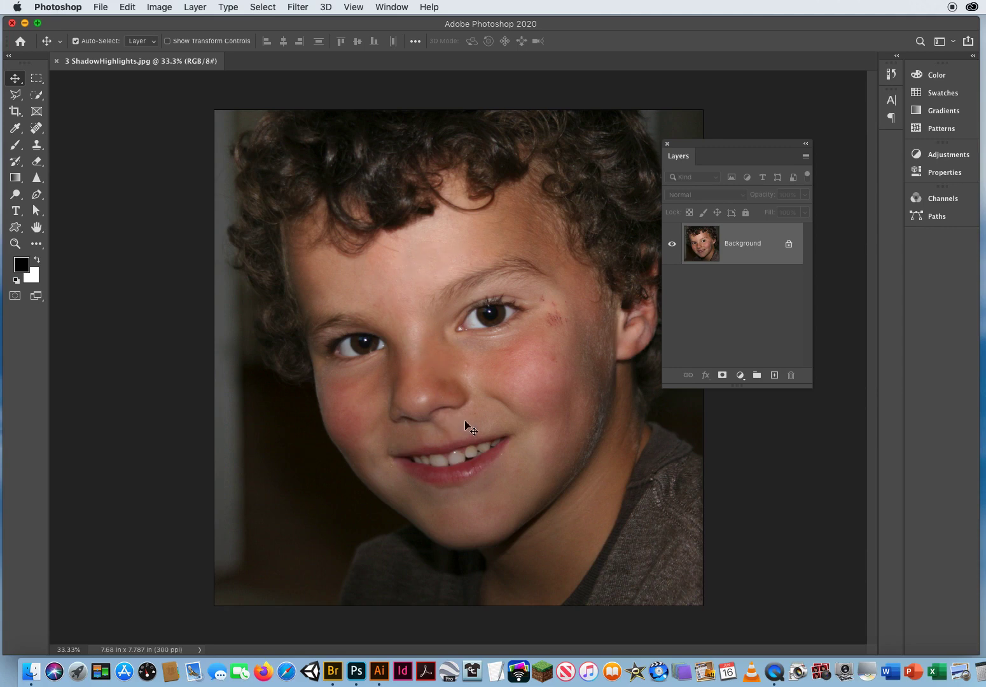
# Zoom out to the whole portrait and duplicate the Background into Layer 1 with Cmd+J.
pyautogui.moveTo(681, 146); pyautogui.dragTo(717, 140)
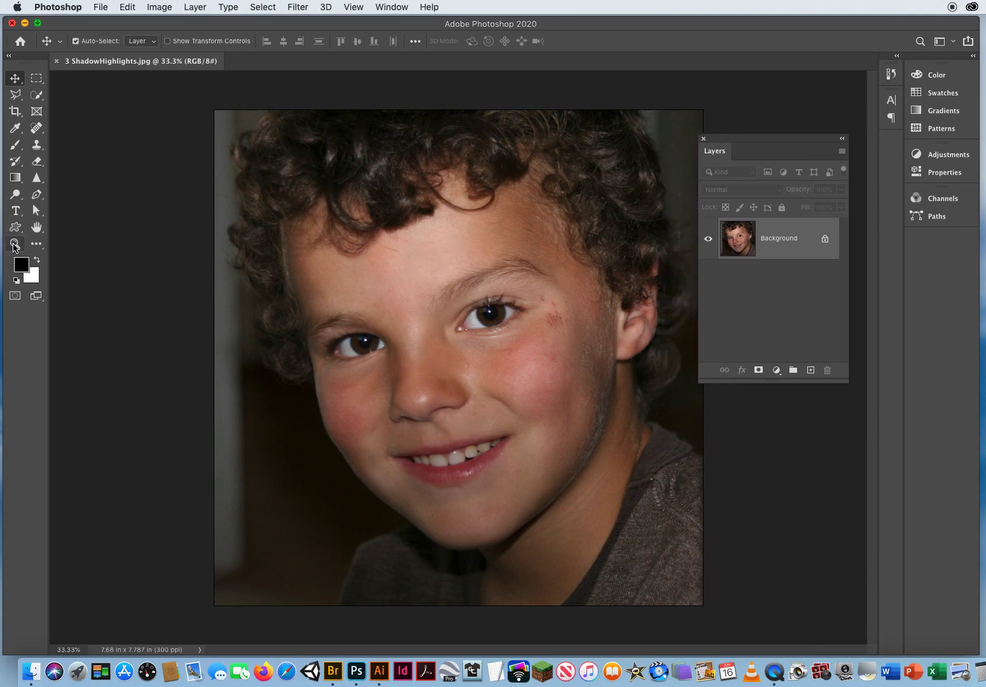
pyautogui.click(15, 243)
pyautogui.moveTo(444, 304); pyautogui.dragTo(419, 307)
pyautogui.press('super+j')
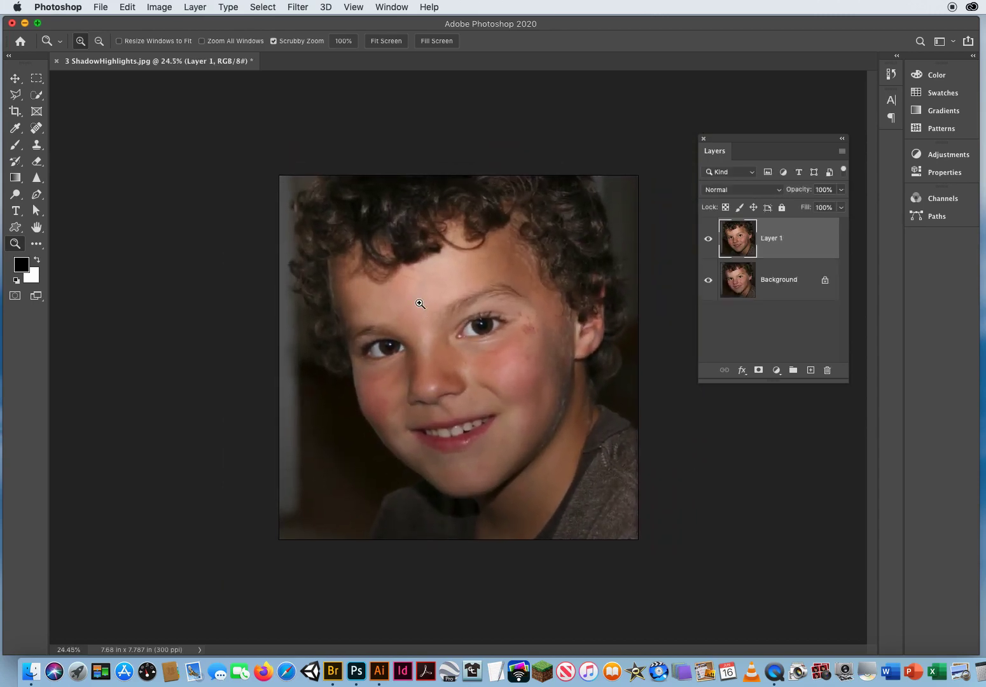
pyautogui.click(15, 78)
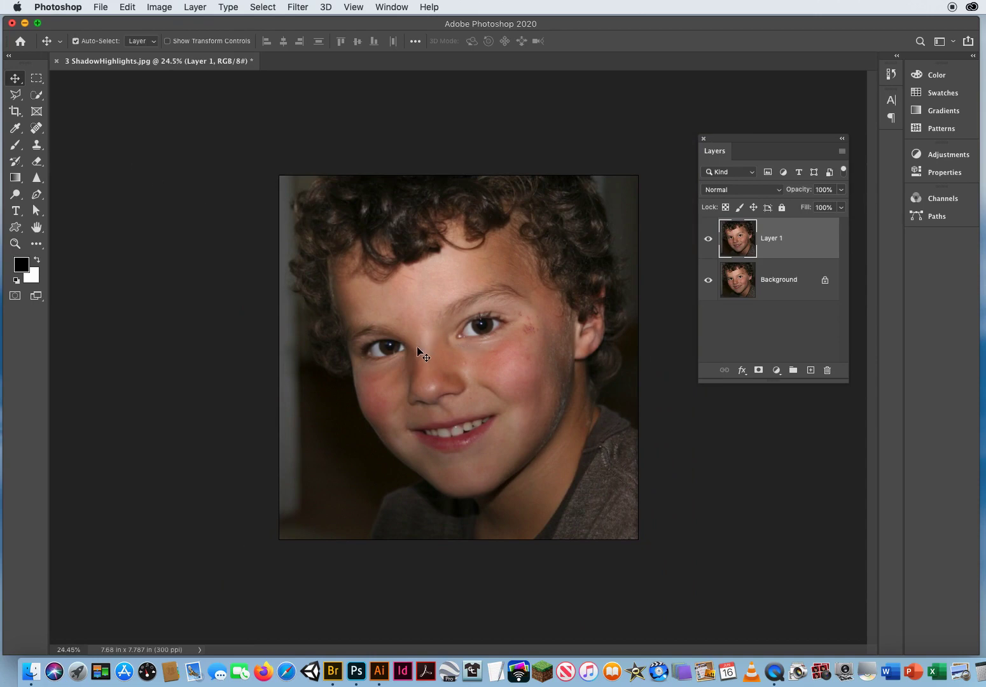
pyautogui.click(159, 7)
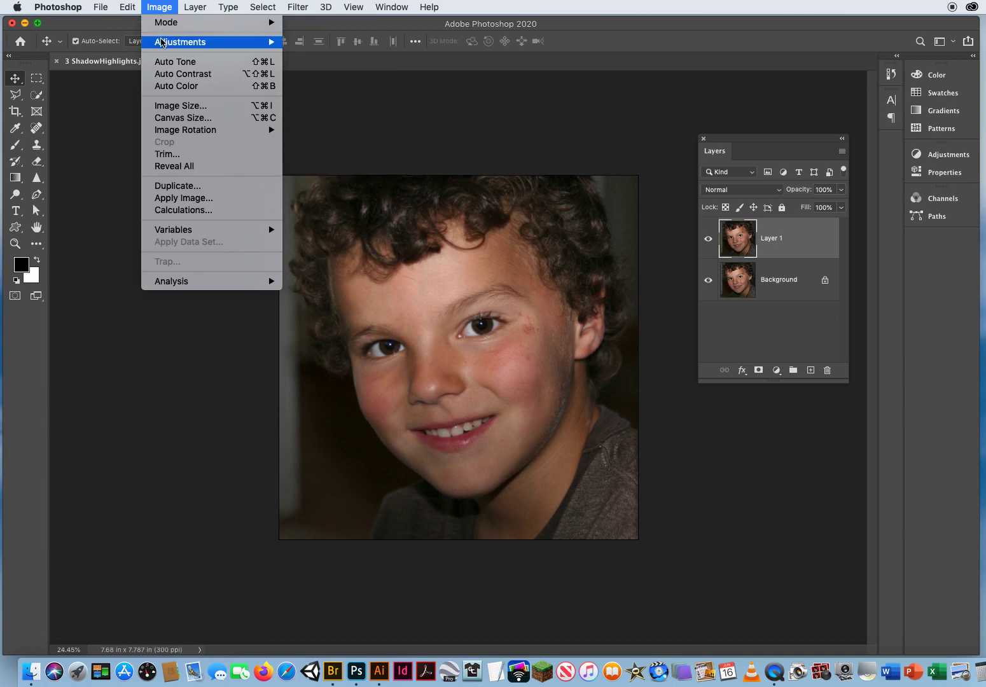
pyautogui.moveTo(161, 43)
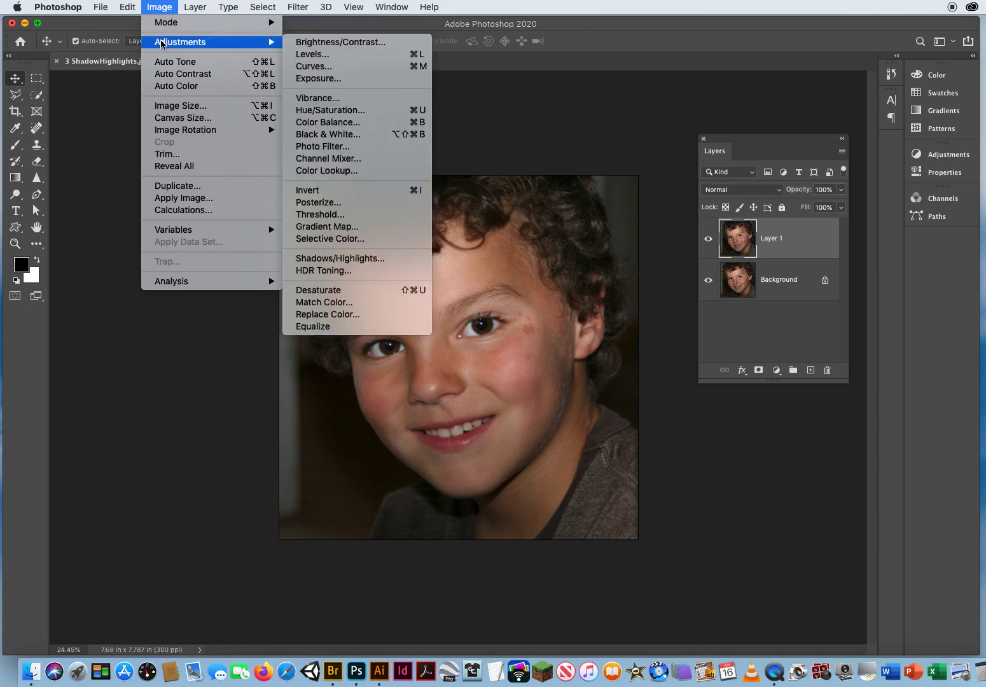
# In Shadows/Highlights, set shadows radius 334 px, amount 31%, tone 48% and highlights amount 20%.
pyautogui.click(395, 262)
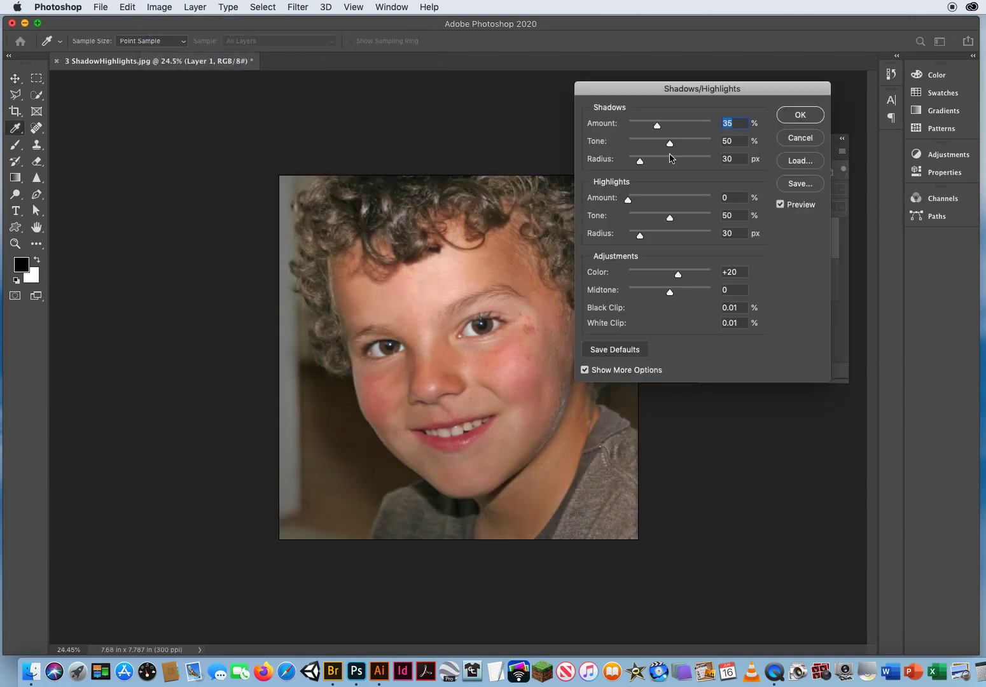
pyautogui.moveTo(644, 97); pyautogui.dragTo(712, 112)
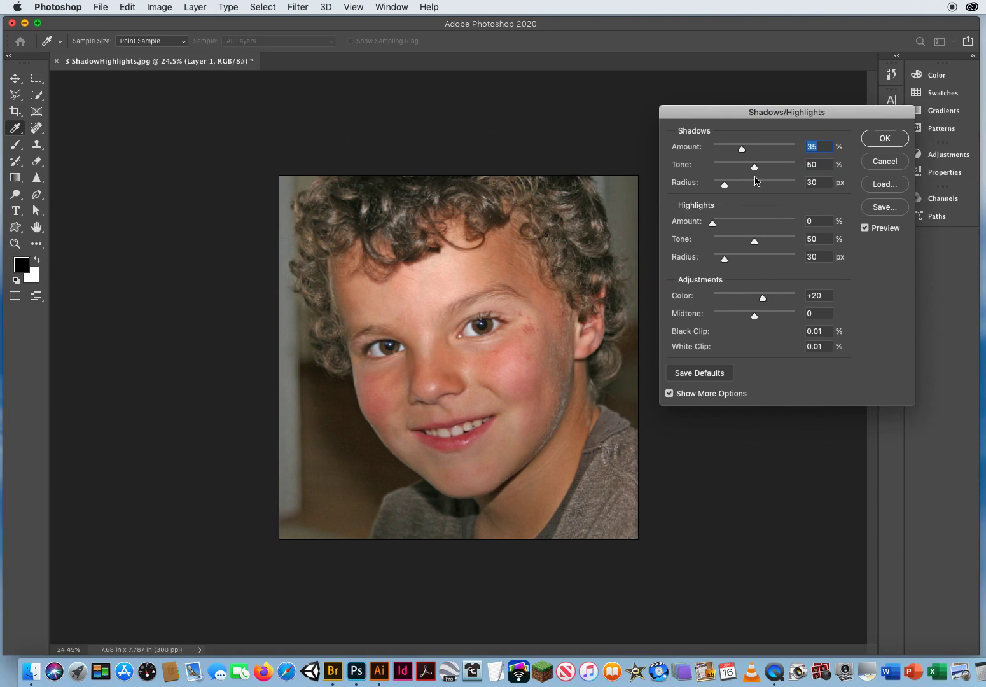
pyautogui.moveTo(726, 188); pyautogui.dragTo(782, 192)
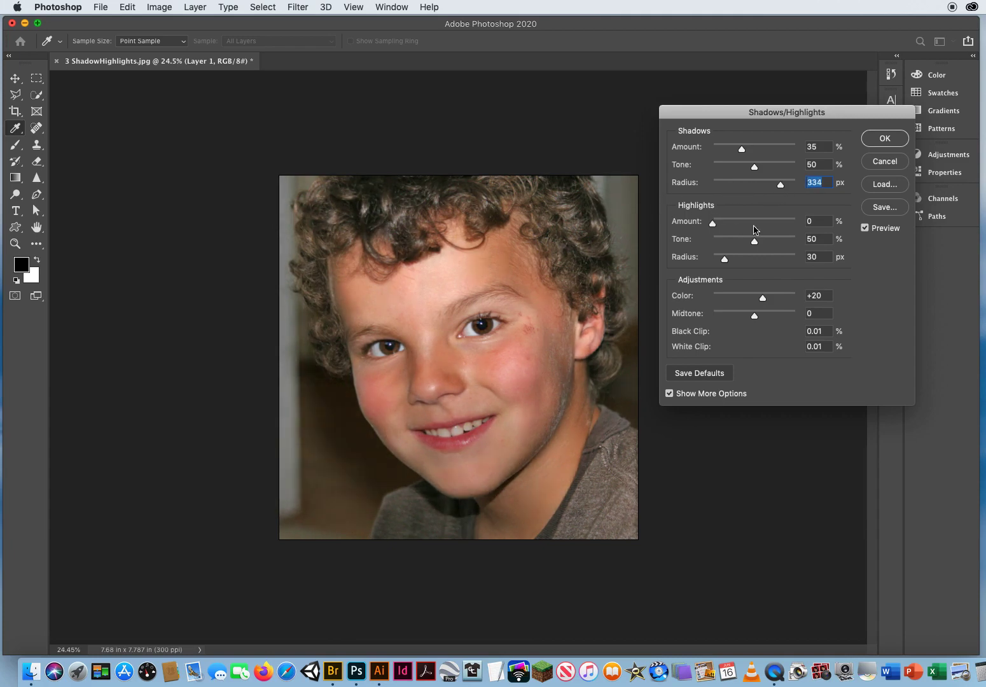
pyautogui.moveTo(743, 152)
pyautogui.mouseDown()
pyautogui.moveTo(734, 150)
pyautogui.moveTo(751, 169)
pyautogui.mouseUp()
pyautogui.moveTo(711, 226); pyautogui.dragTo(799, 231)
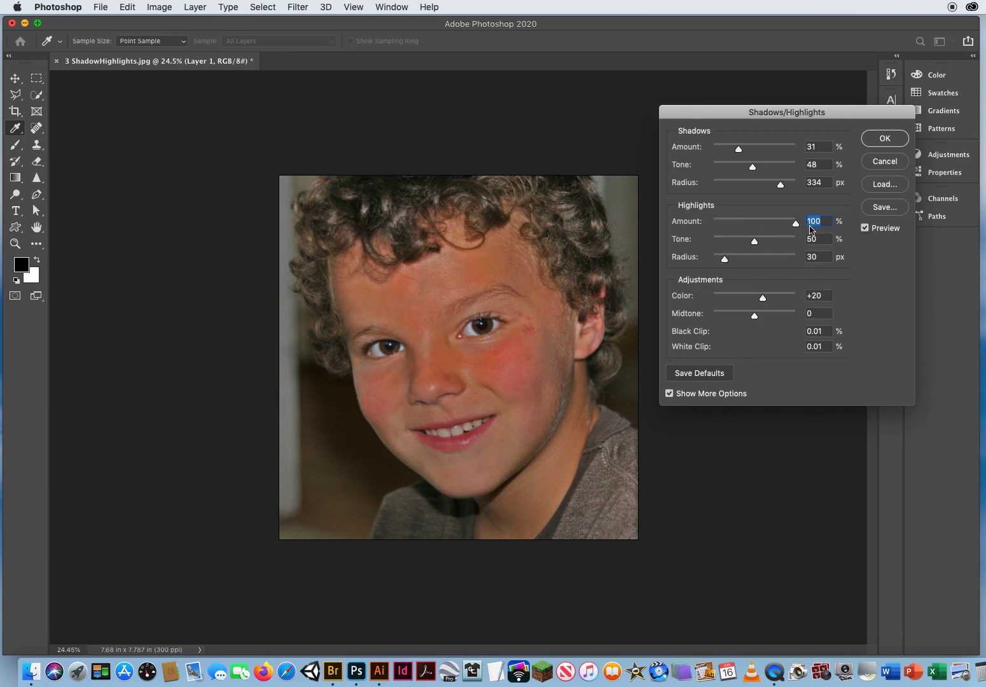
pyautogui.moveTo(796, 228); pyautogui.dragTo(705, 226)
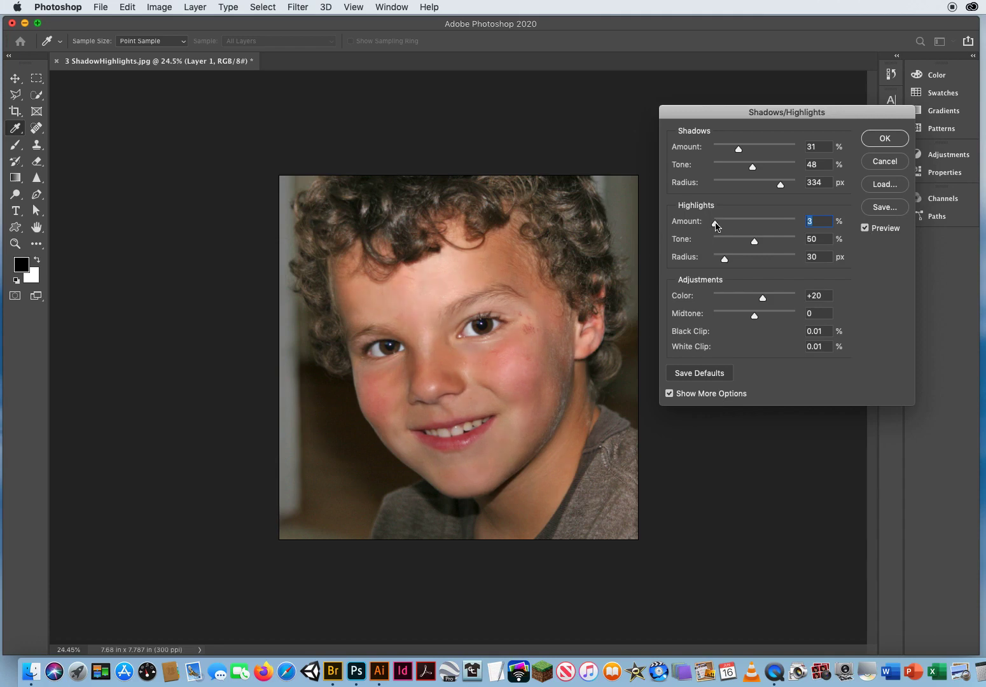
pyautogui.moveTo(721, 225); pyautogui.dragTo(730, 225)
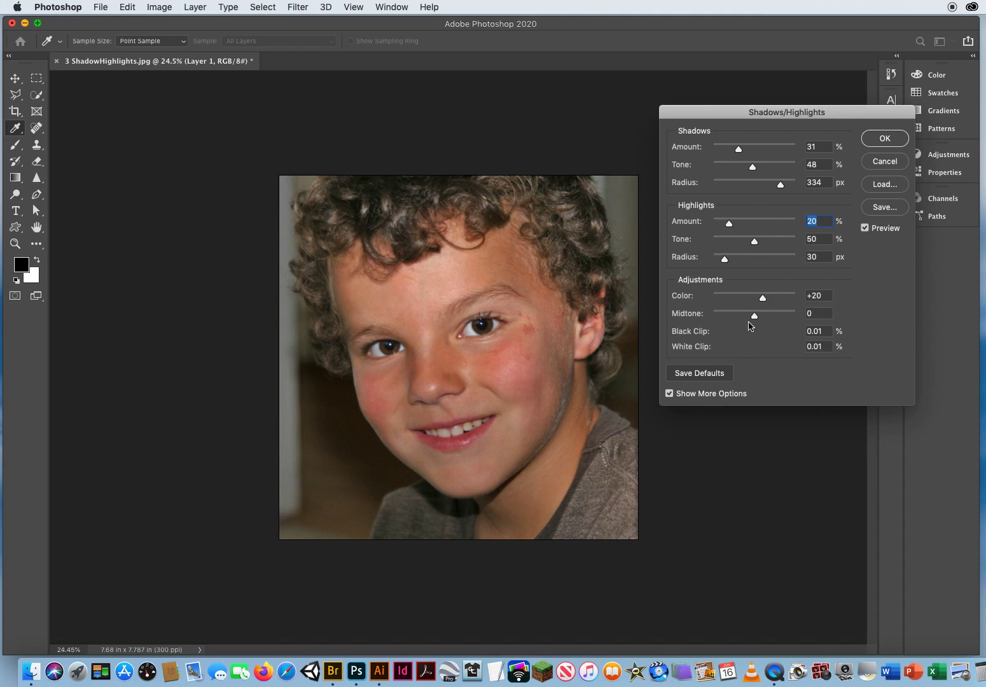
# Set the Shadows/Highlights Color to +28 and Midtone to 0.
pyautogui.moveTo(763, 299); pyautogui.dragTo(796, 298)
pyautogui.moveTo(796, 298); pyautogui.dragTo(765, 303)
pyautogui.moveTo(756, 318); pyautogui.dragTo(842, 317)
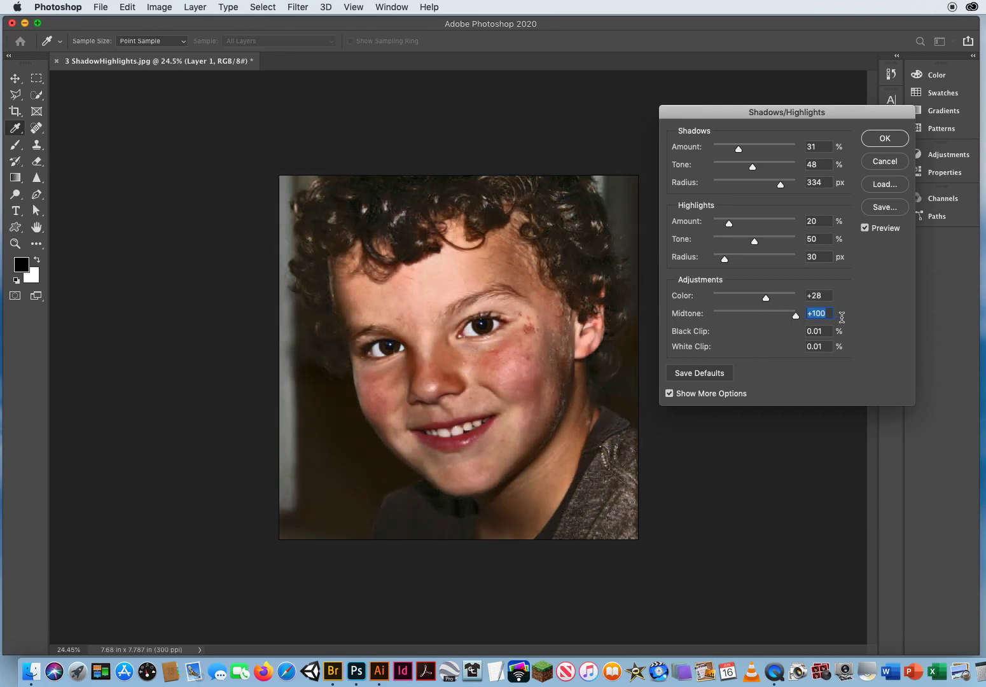
pyautogui.moveTo(795, 316); pyautogui.dragTo(756, 321)
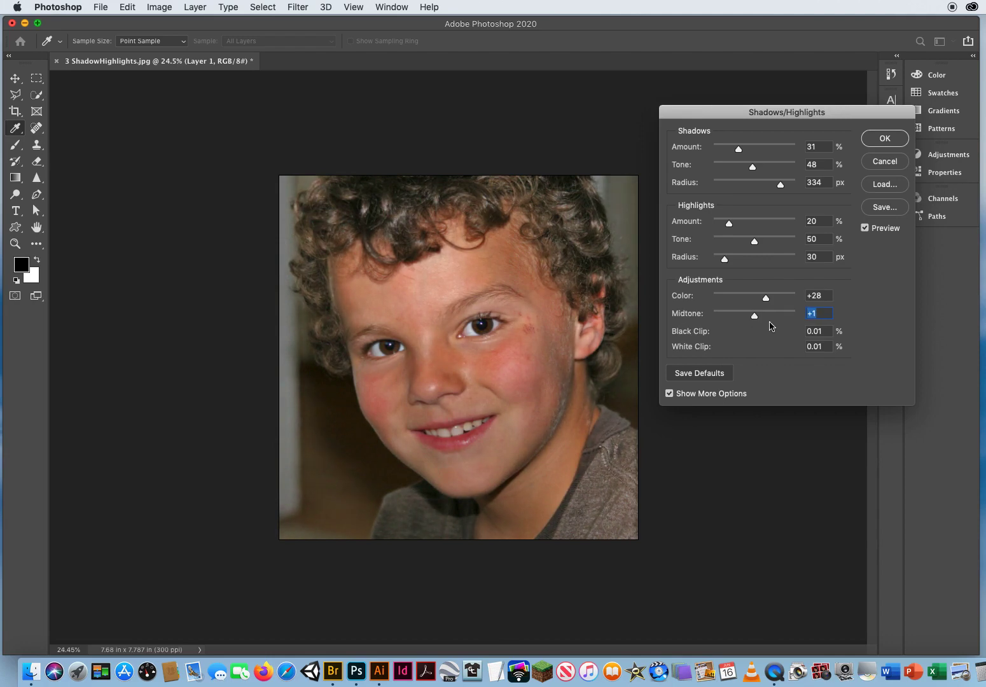
pyautogui.write('0')
# Compare the correction with the original via Preview, then apply it to Layer 1.
pyautogui.click(866, 229)
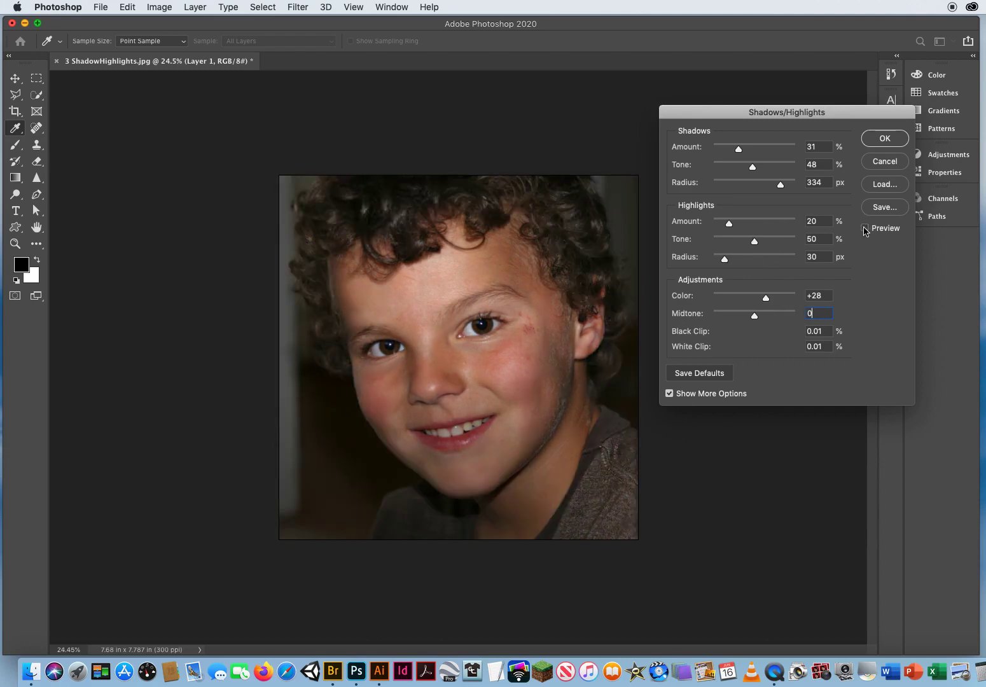
pyautogui.click(866, 229)
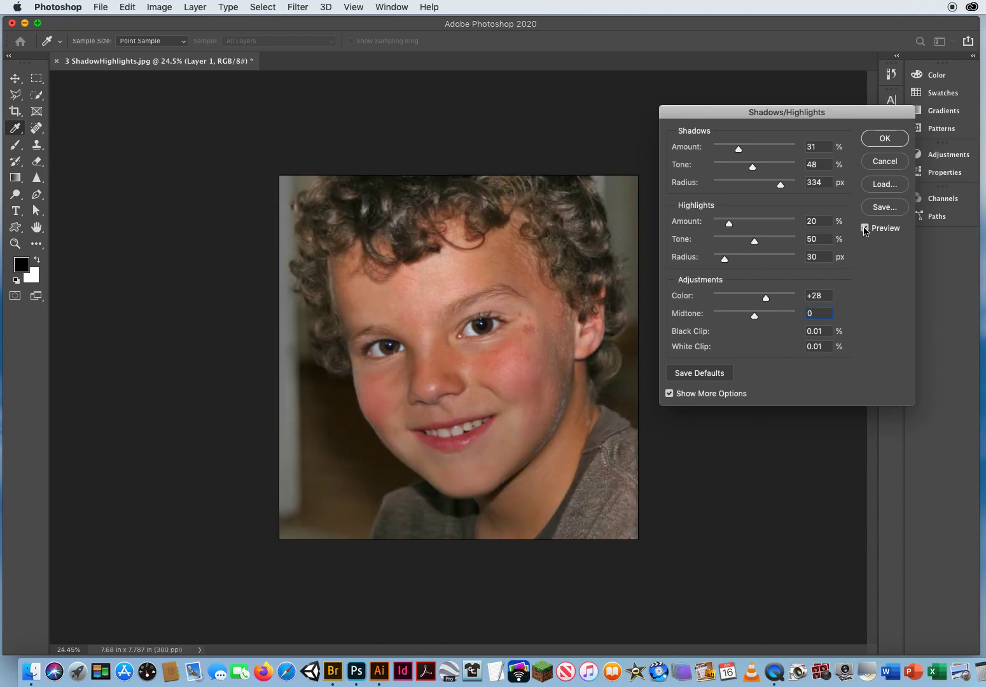
pyautogui.click(866, 229)
pyautogui.click(865, 229)
pyautogui.click(865, 229)
pyautogui.click(866, 229)
pyautogui.click(865, 229)
pyautogui.click(865, 228)
pyautogui.click(878, 141)
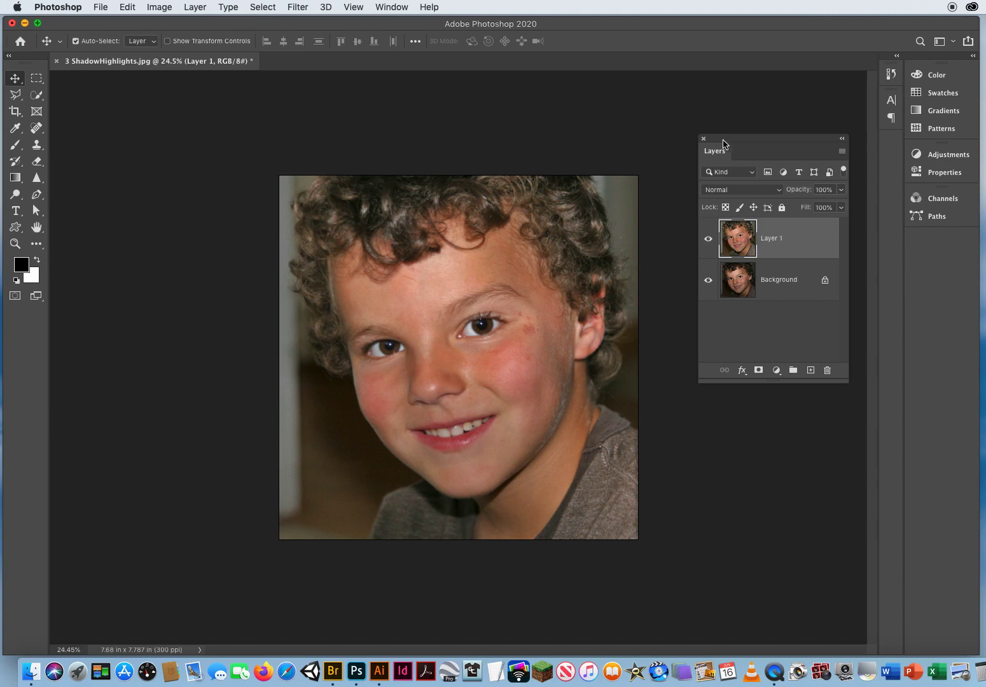
# Zoom in to about 98% on the scratch marks beside the boy's right eye.
pyautogui.moveTo(723, 143); pyautogui.dragTo(741, 103)
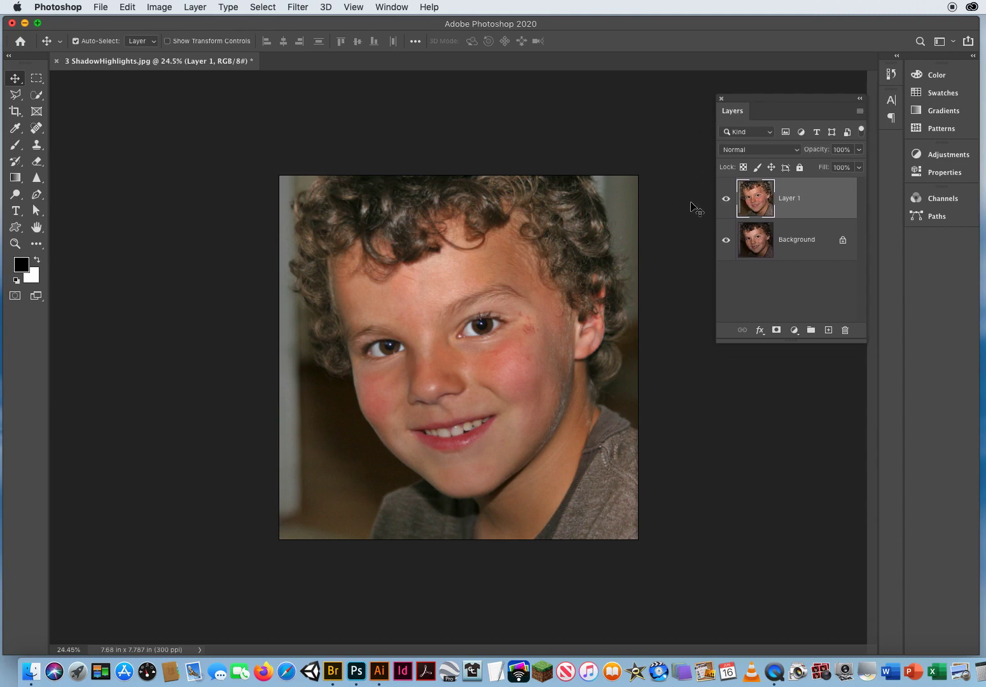
pyautogui.click(14, 244)
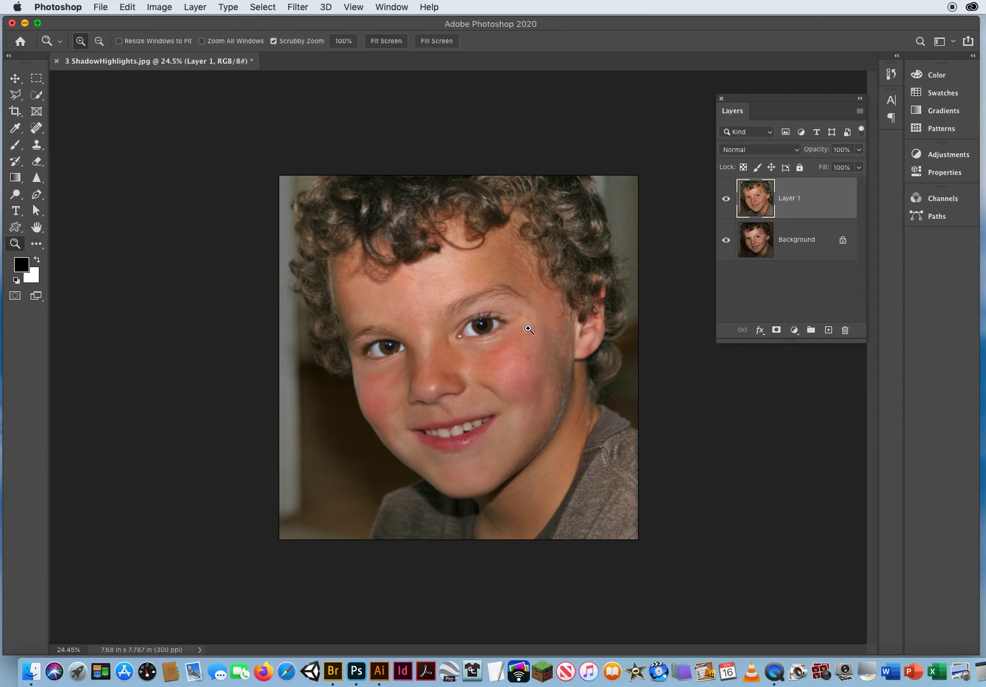
pyautogui.moveTo(529, 330); pyautogui.dragTo(594, 333)
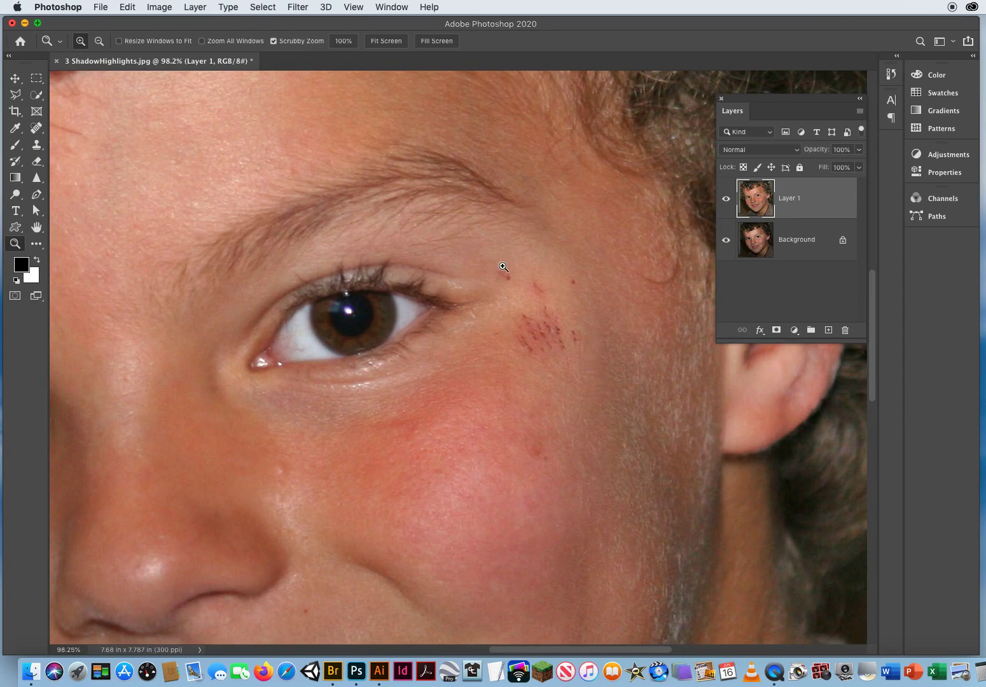
# Spot-heal the scratches and red spots around the boy's eye and cheek.
pyautogui.click(36, 128)
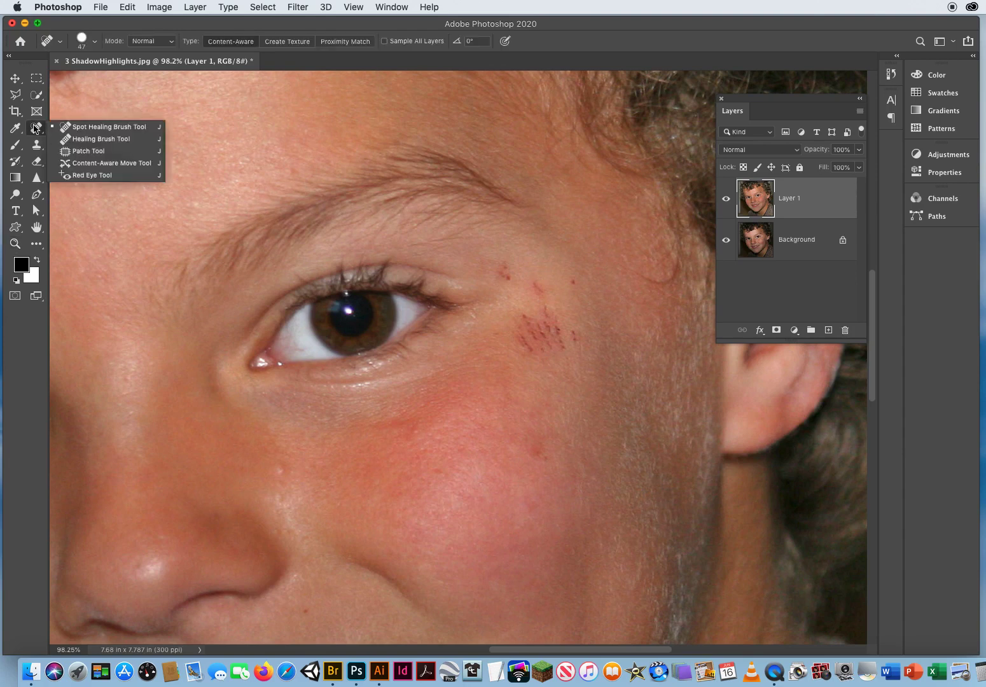
pyautogui.click(99, 129)
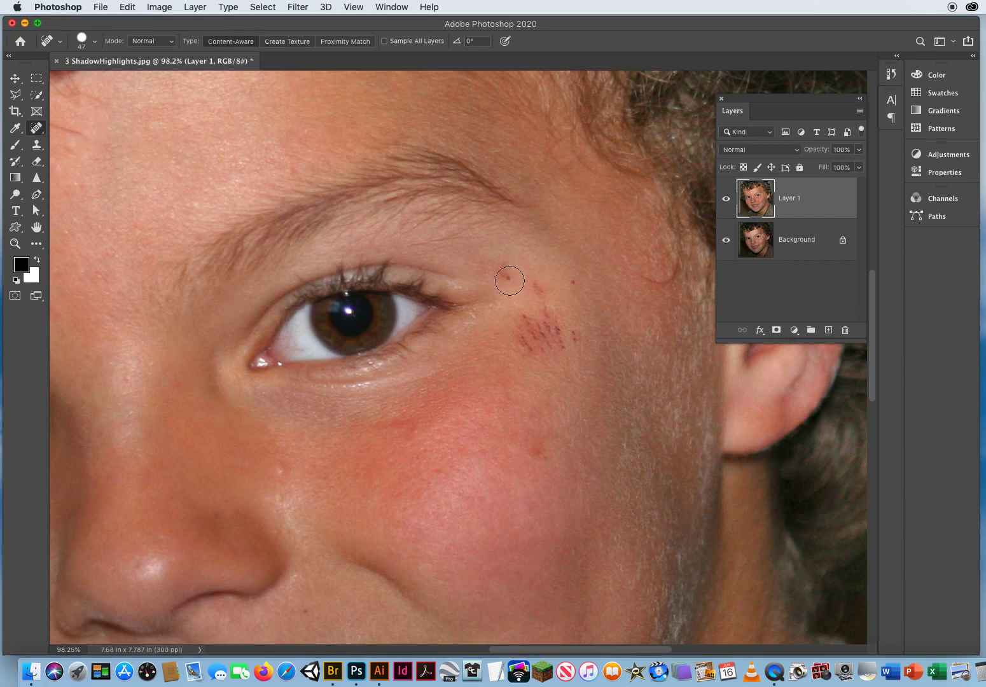
pyautogui.moveTo(510, 280); pyautogui.dragTo(495, 262)
pyautogui.moveTo(573, 287); pyautogui.dragTo(573, 250)
pyautogui.moveTo(581, 330); pyautogui.dragTo(581, 356)
pyautogui.moveTo(536, 280); pyautogui.dragTo(542, 291)
pyautogui.moveTo(524, 332)
pyautogui.mouseDown()
pyautogui.moveTo(547, 342)
pyautogui.moveTo(547, 310)
pyautogui.moveTo(573, 349)
pyautogui.mouseUp()
pyautogui.moveTo(500, 337); pyautogui.dragTo(534, 328)
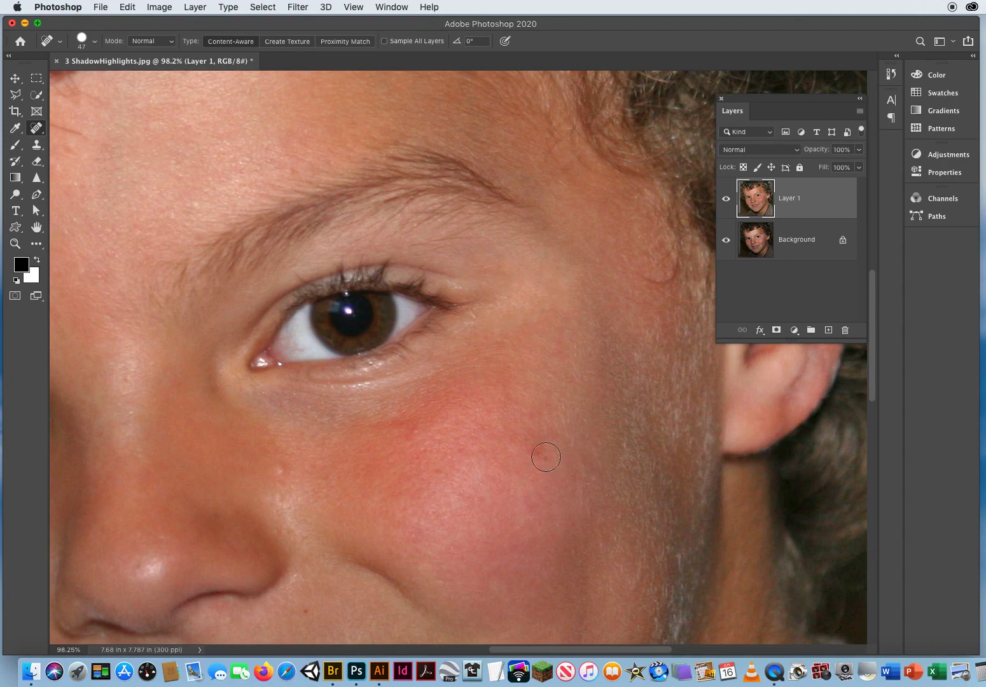
pyautogui.moveTo(545, 457)
pyautogui.mouseDown()
pyautogui.moveTo(509, 436)
pyautogui.moveTo(474, 327)
pyautogui.mouseUp()
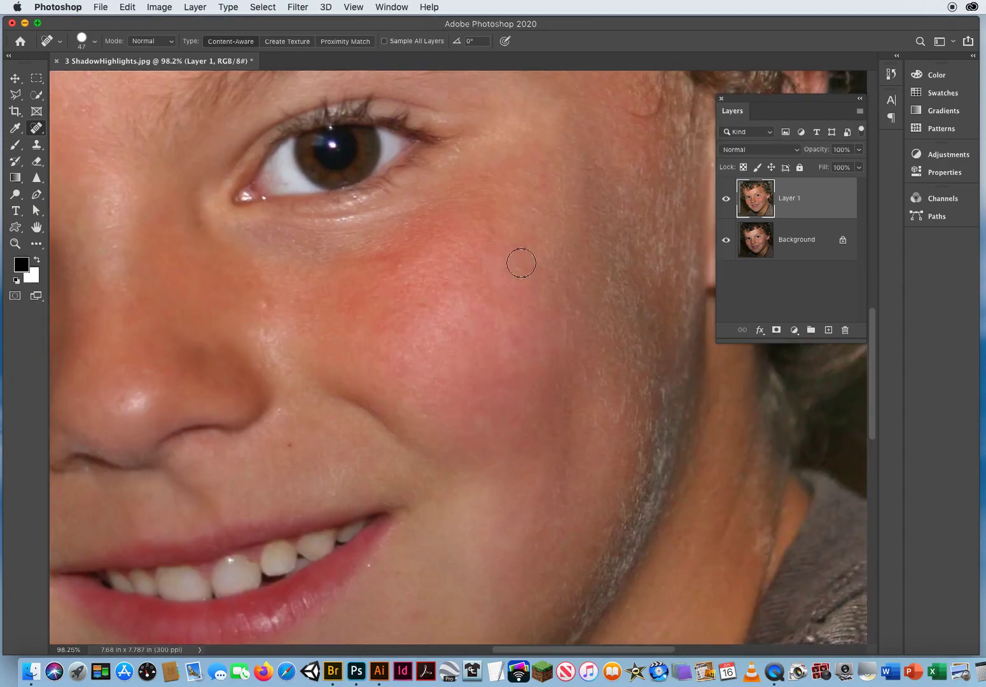
# Heal the blemishes beside the nose, on the upper cheek and near the mouth, then zoom in on the teeth.
pyautogui.click(263, 298)
pyautogui.moveTo(264, 321); pyautogui.dragTo(265, 327)
pyautogui.click(401, 263)
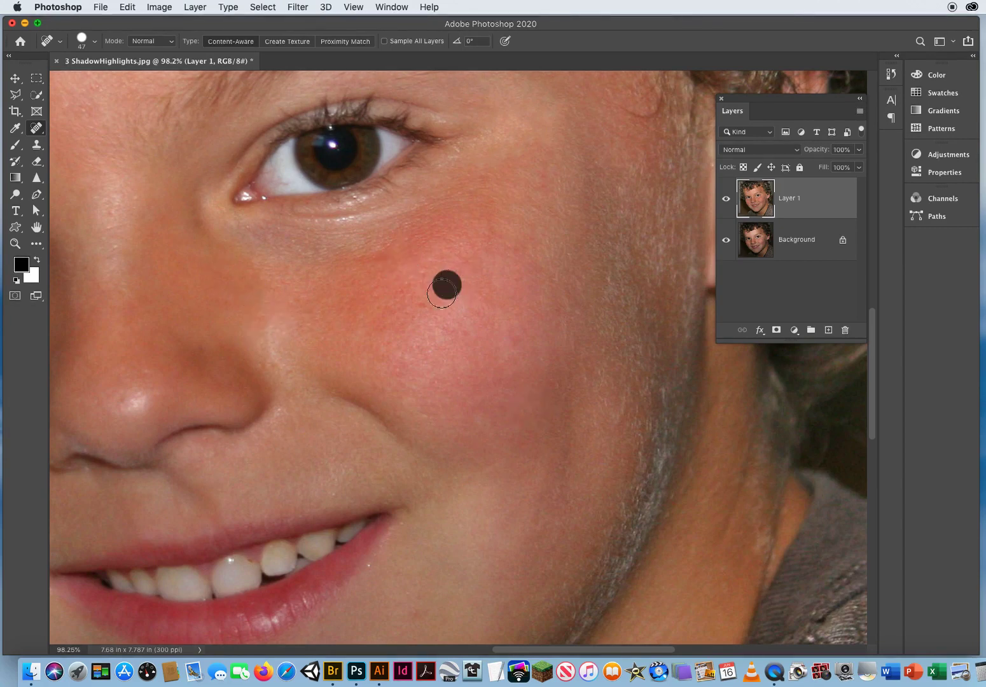
pyautogui.moveTo(366, 260); pyautogui.dragTo(401, 257)
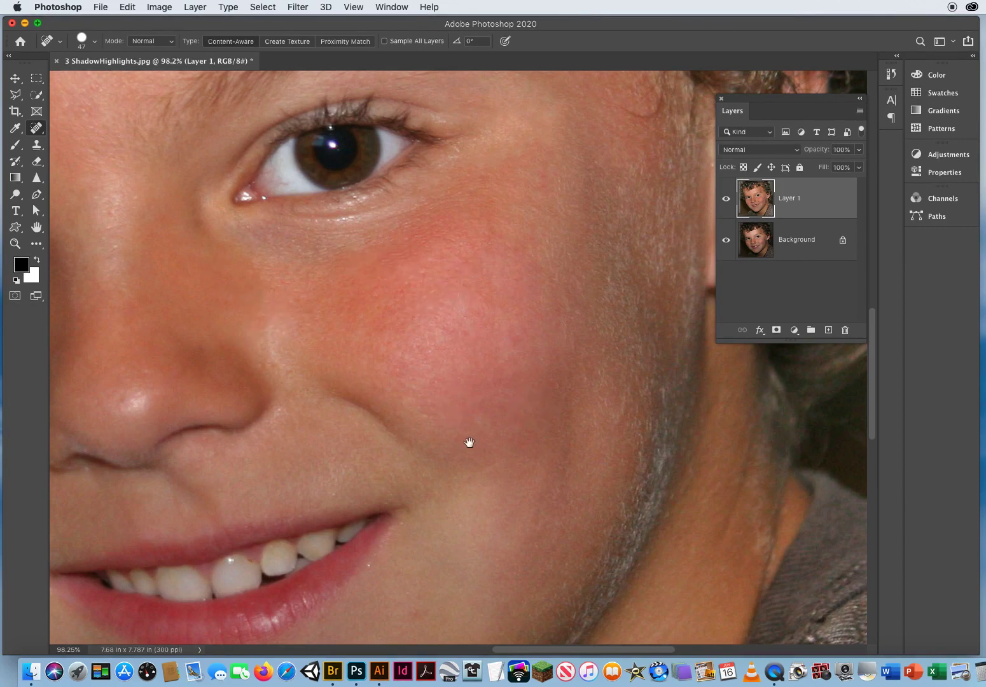
pyautogui.moveTo(469, 444)
pyautogui.mouseDown()
pyautogui.moveTo(487, 249)
pyautogui.moveTo(588, 205)
pyautogui.mouseUp()
pyautogui.moveTo(522, 382); pyautogui.dragTo(538, 362)
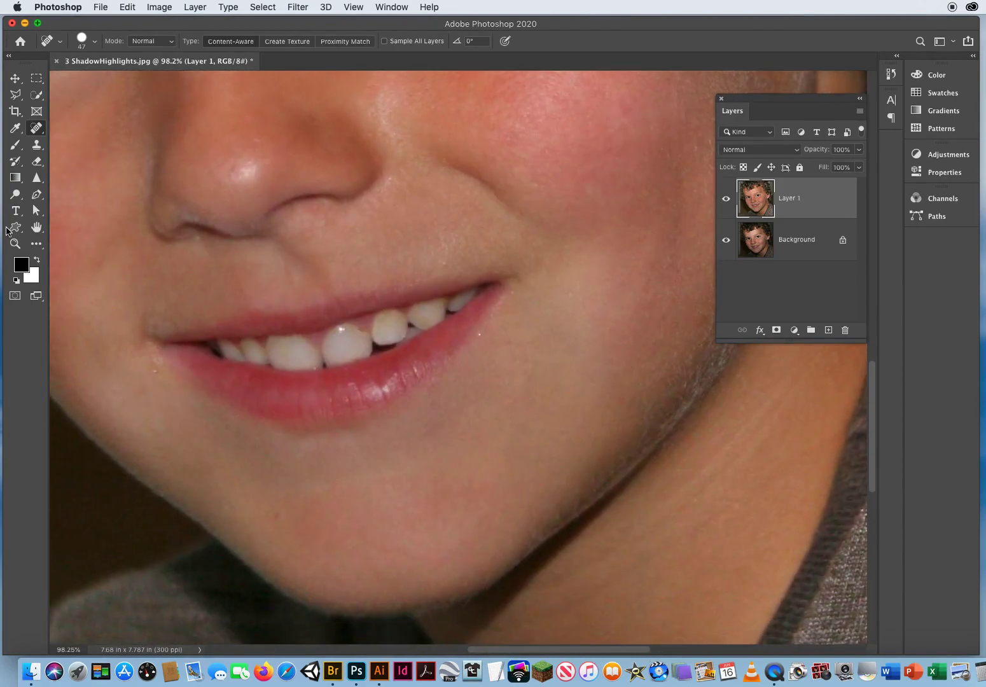
pyautogui.click(15, 243)
pyautogui.moveTo(358, 334); pyautogui.dragTo(403, 336)
pyautogui.hscroll(-3, 407, 338)
pyautogui.scroll(2, 408, 337)
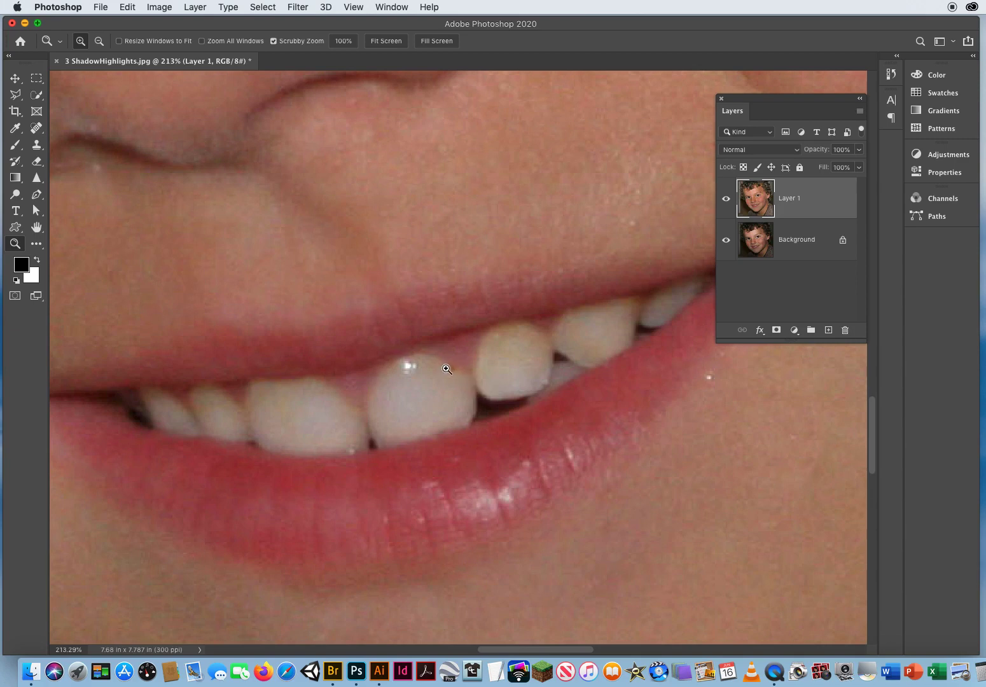
pyautogui.moveTo(37, 144); pyautogui.dragTo(85, 146)
pyautogui.moveTo(438, 263)
pyautogui.keyDown('ctrl'); pyautogui.keyDown('alt'); pyautogui.mouseDown()
pyautogui.moveTo(599, 258)
pyautogui.moveTo(420, 261)
pyautogui.mouseUp(); pyautogui.keyUp('alt'); pyautogui.keyUp('ctrl')
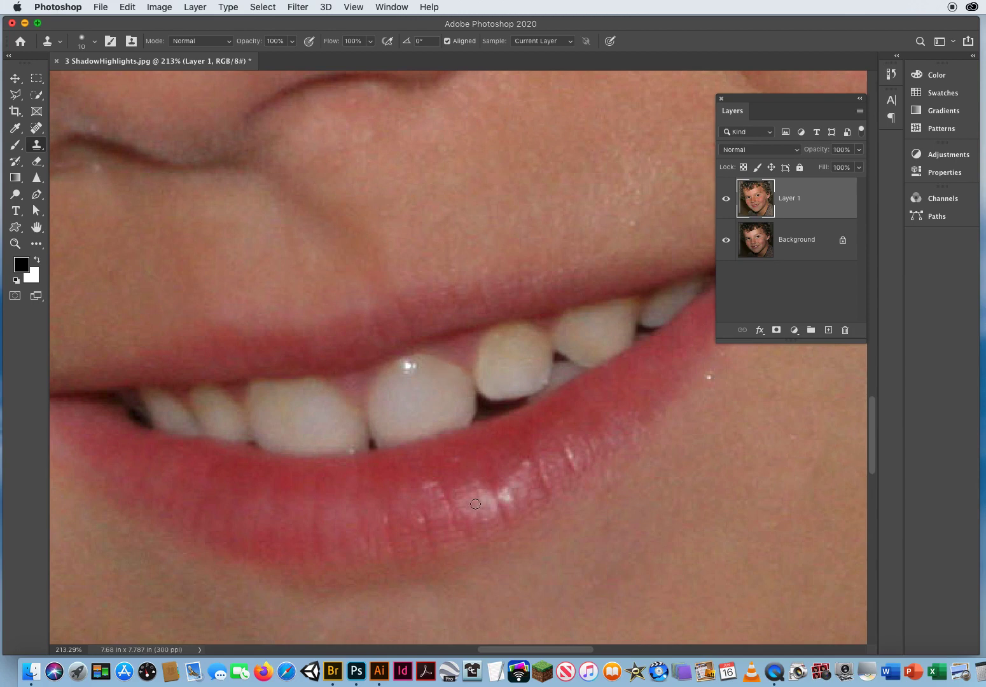
pyautogui.click(15, 243)
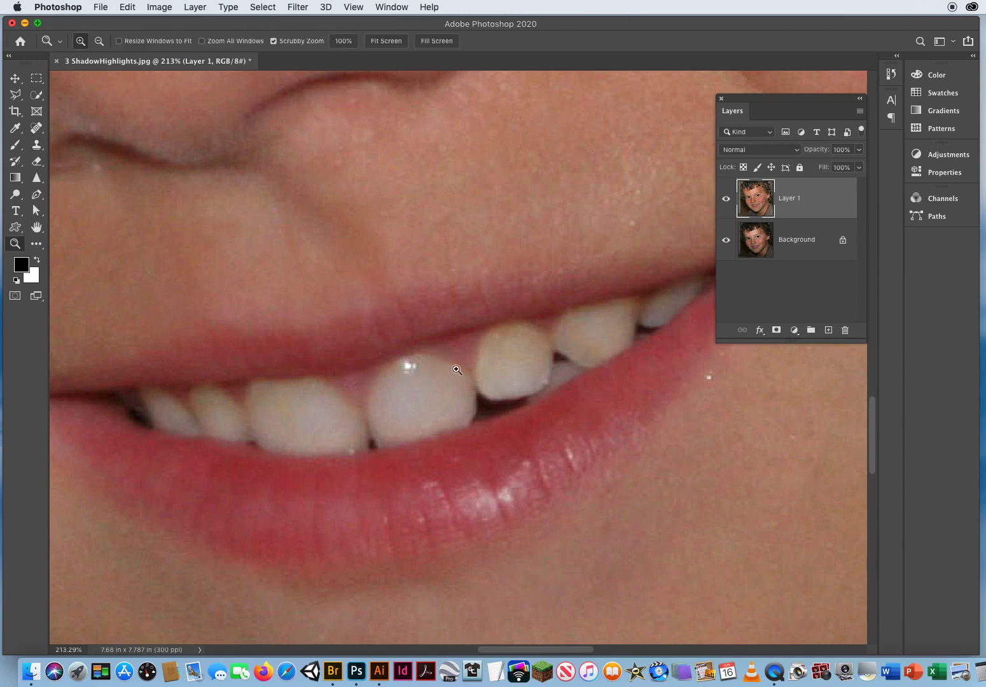
# Zoom out to the full portrait and toggle Layer 1 off and on to compare with the original.
pyautogui.moveTo(442, 335); pyautogui.dragTo(347, 336)
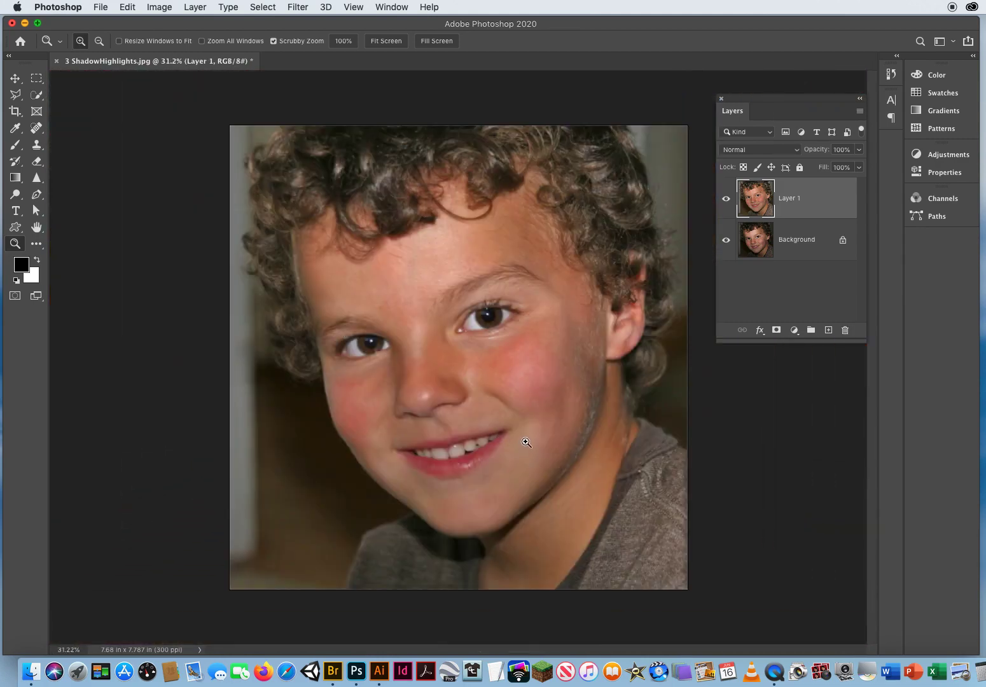
pyautogui.click(15, 78)
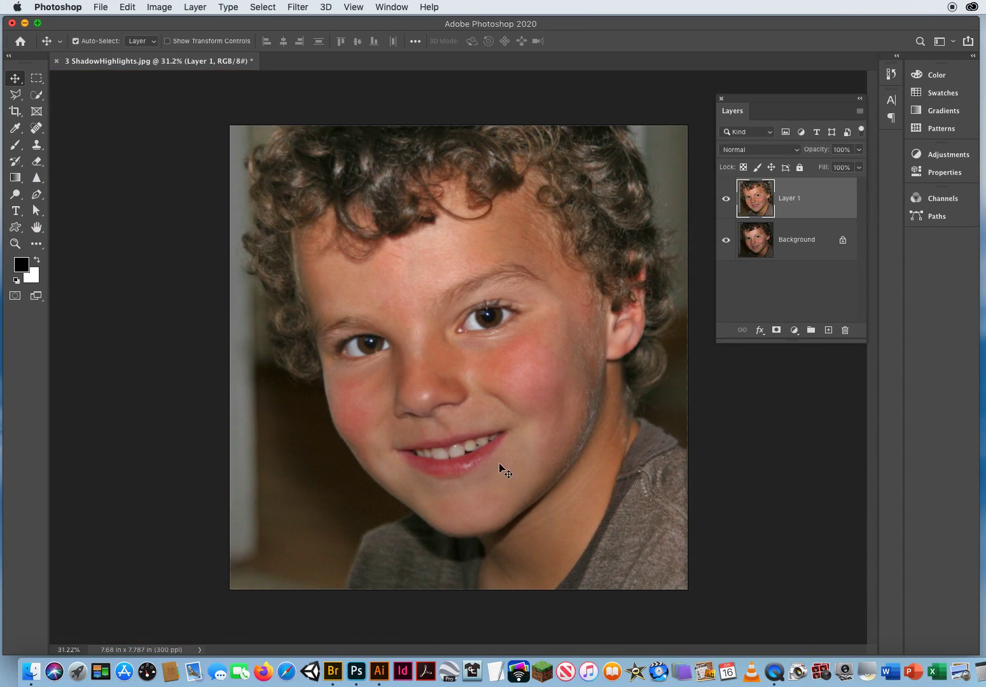
pyautogui.click(726, 201)
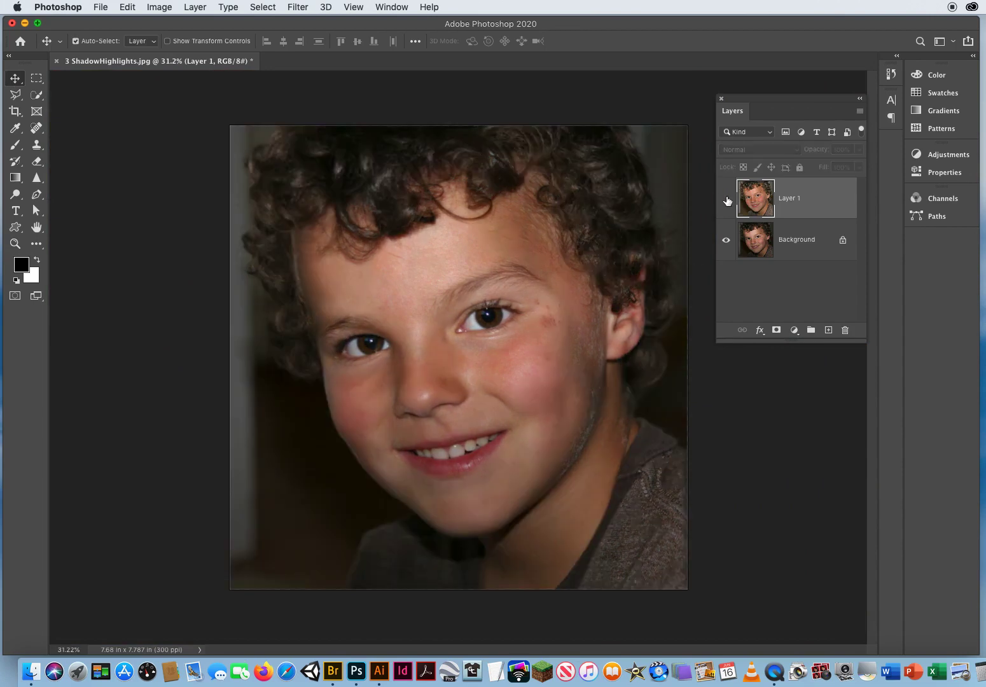
pyautogui.click(726, 201)
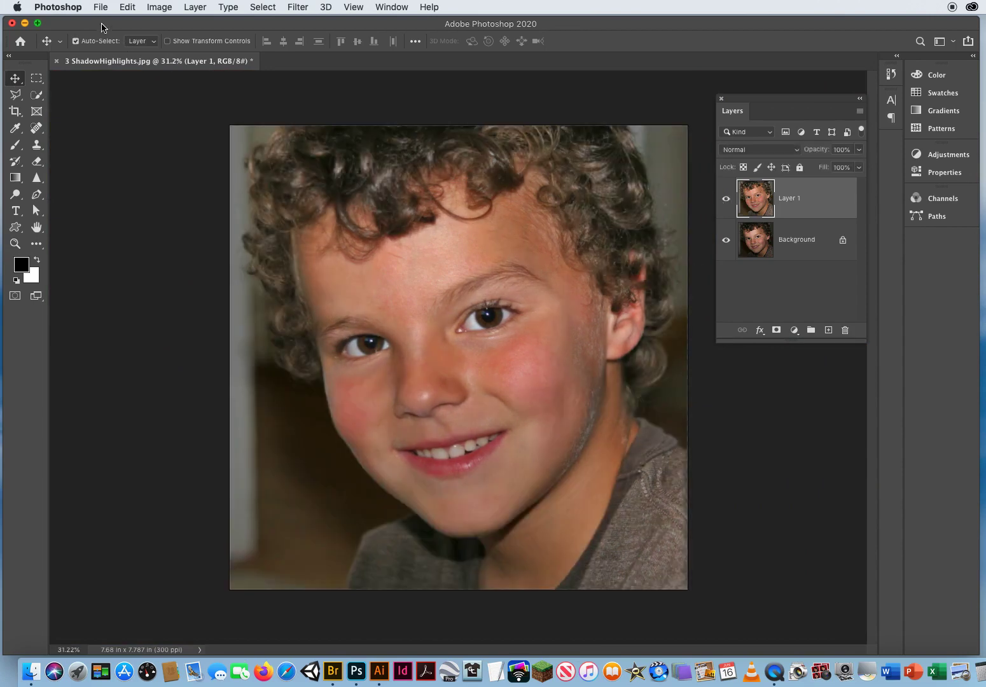
pyautogui.click(156, 8)
pyautogui.moveTo(163, 43)
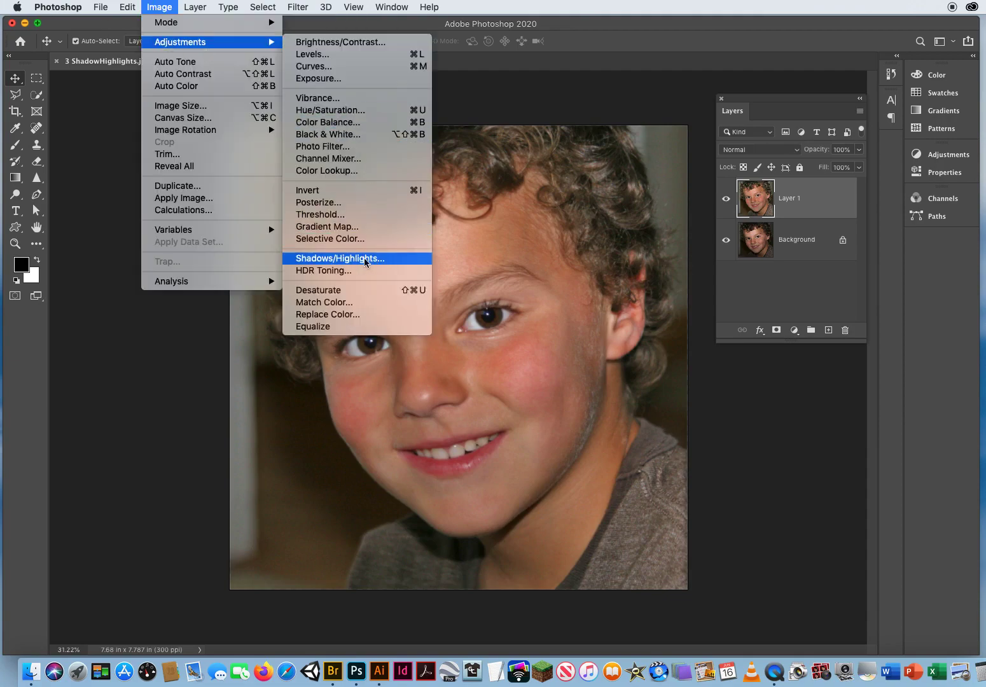
pyautogui.click(515, 99)
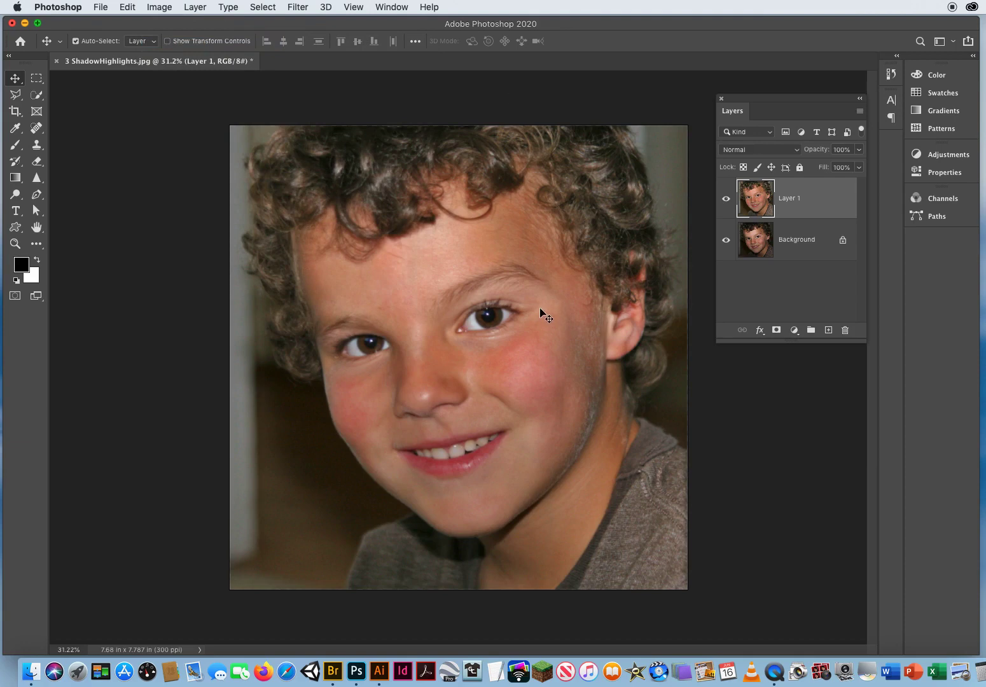